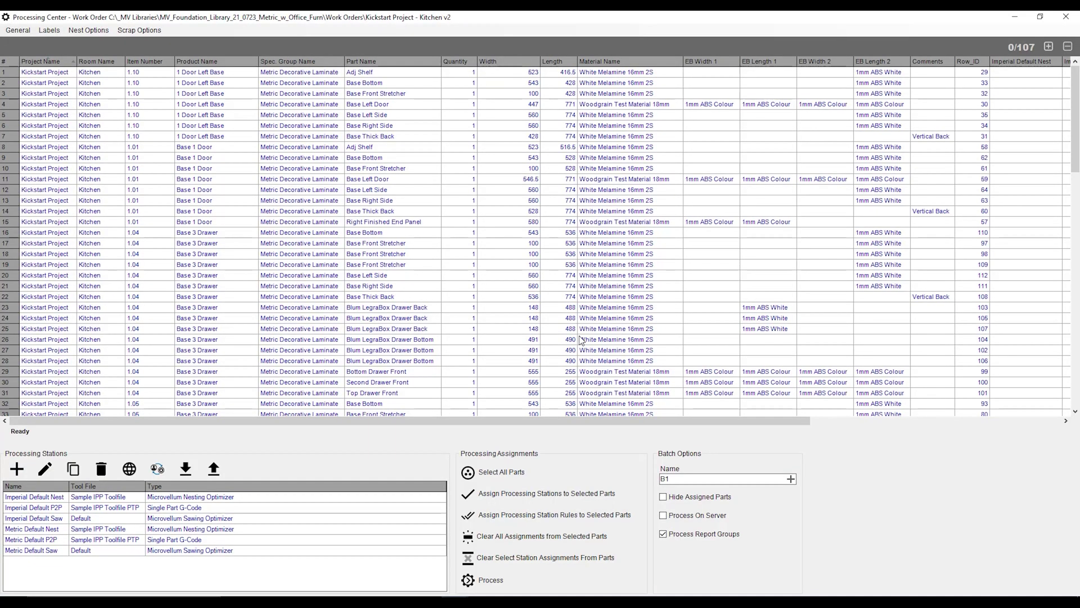
- Select the Base Thick Back part in row 14, so the counter reads 1/107
{"action": "left_click", "coordinate": [514, 212]}
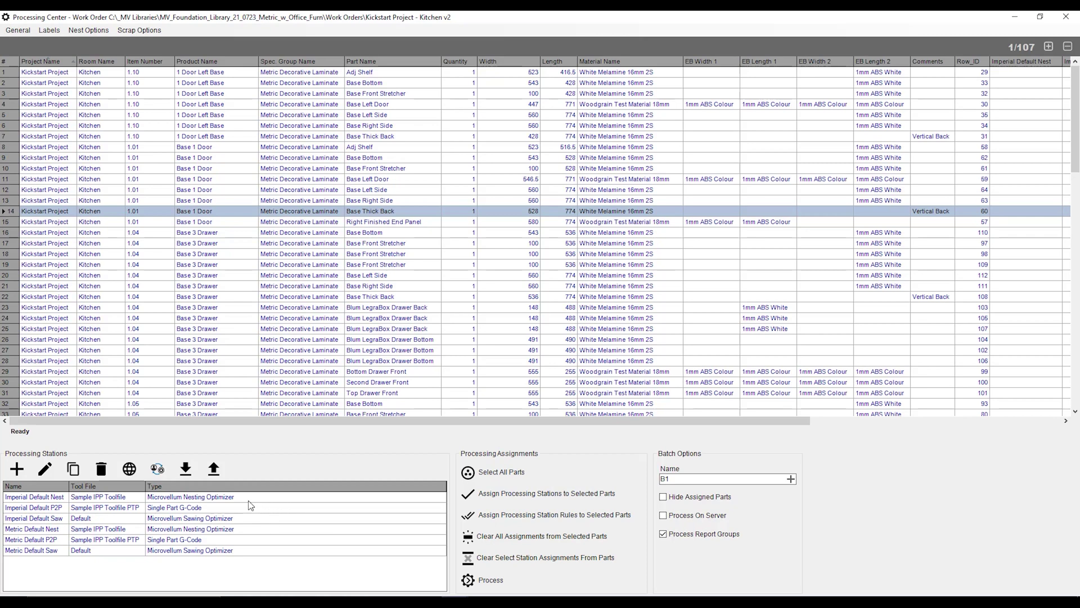
- Select Metric Default Nest in Processing Stations and open it for editing
{"action": "left_click", "coordinate": [62, 531]}
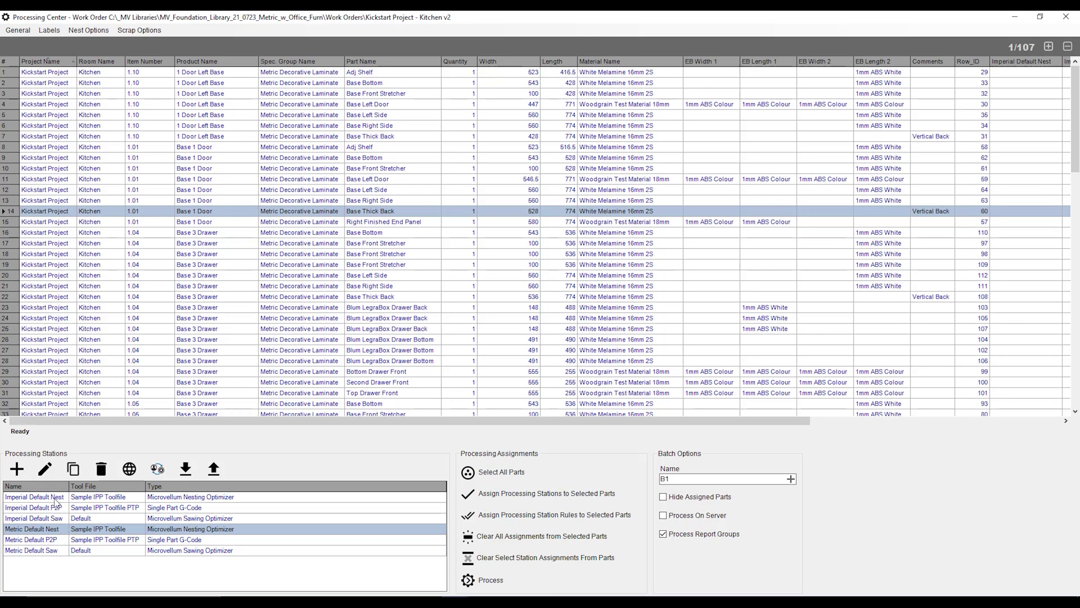
{"action": "left_click", "coordinate": [52, 466]}
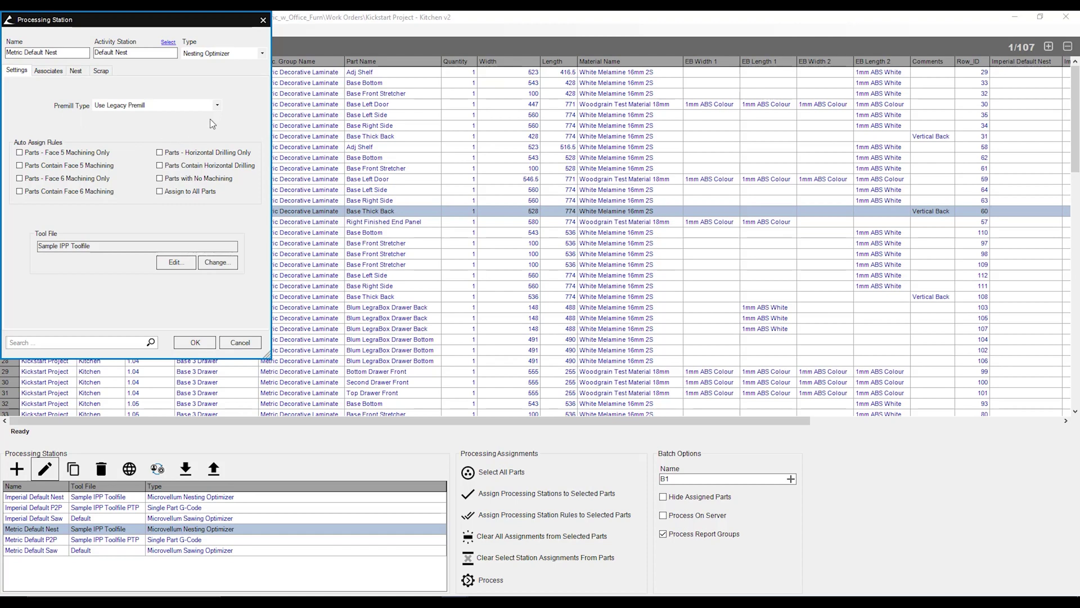
{"action": "left_click", "coordinate": [217, 105]}
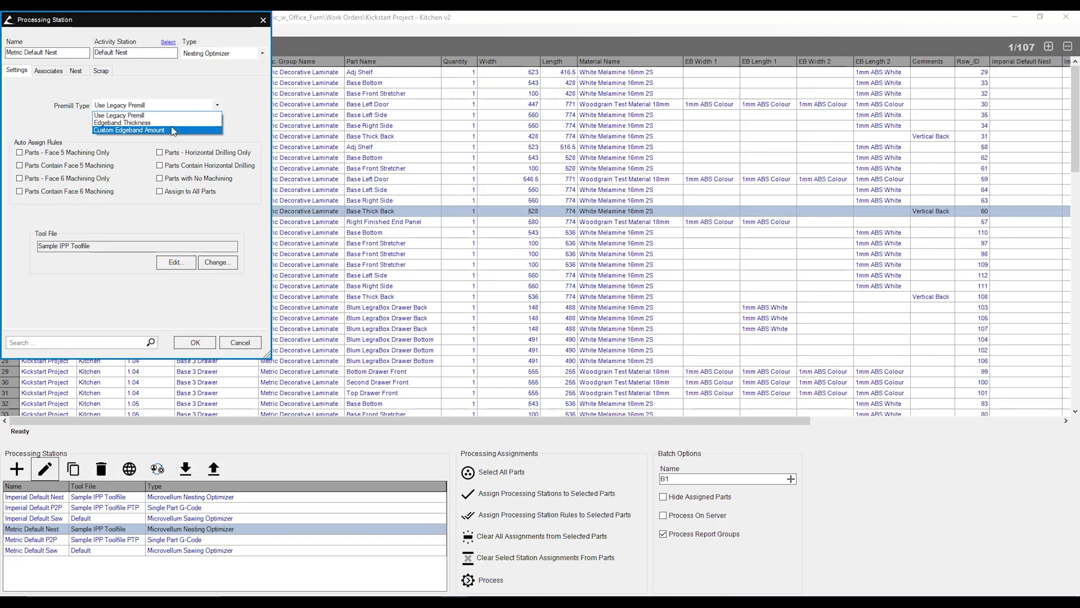
{"action": "left_click", "coordinate": [215, 90]}
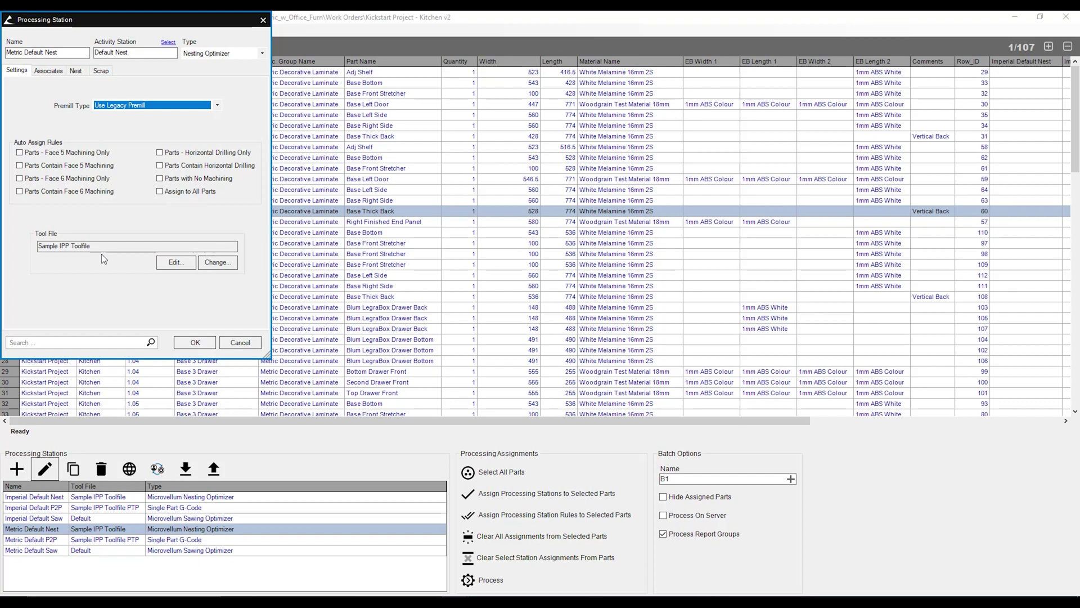
- On the station's Nest tab, keep Best Yield strategy and None for part grouping
{"action": "left_click", "coordinate": [78, 73]}
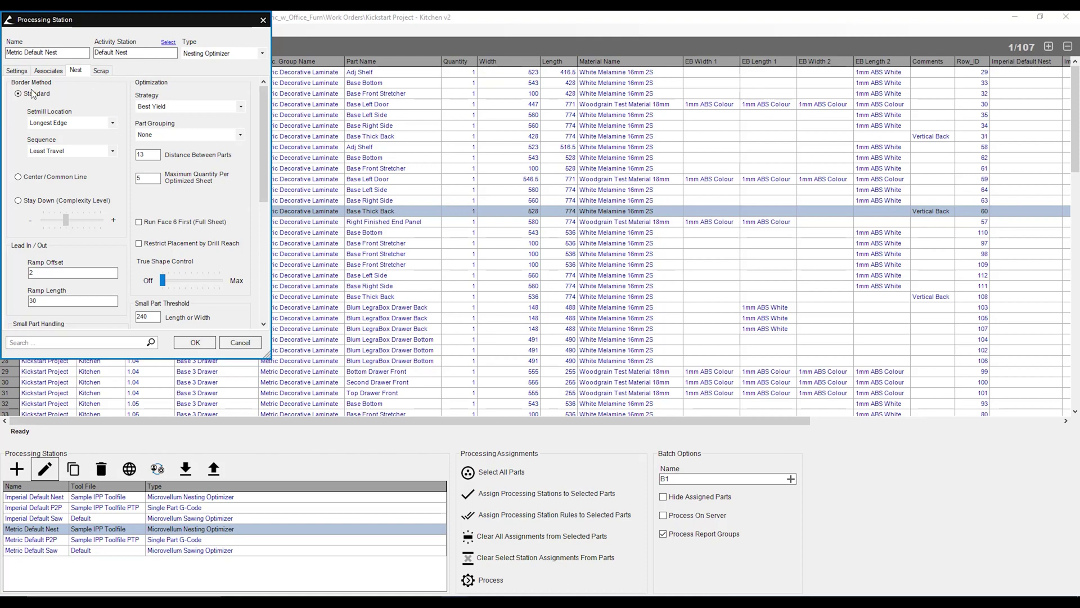
{"action": "mouse_move", "coordinate": [50, 93]}
{"action": "mouse_move", "coordinate": [73, 180]}
{"action": "mouse_move", "coordinate": [97, 203]}
{"action": "left_click", "coordinate": [240, 107]}
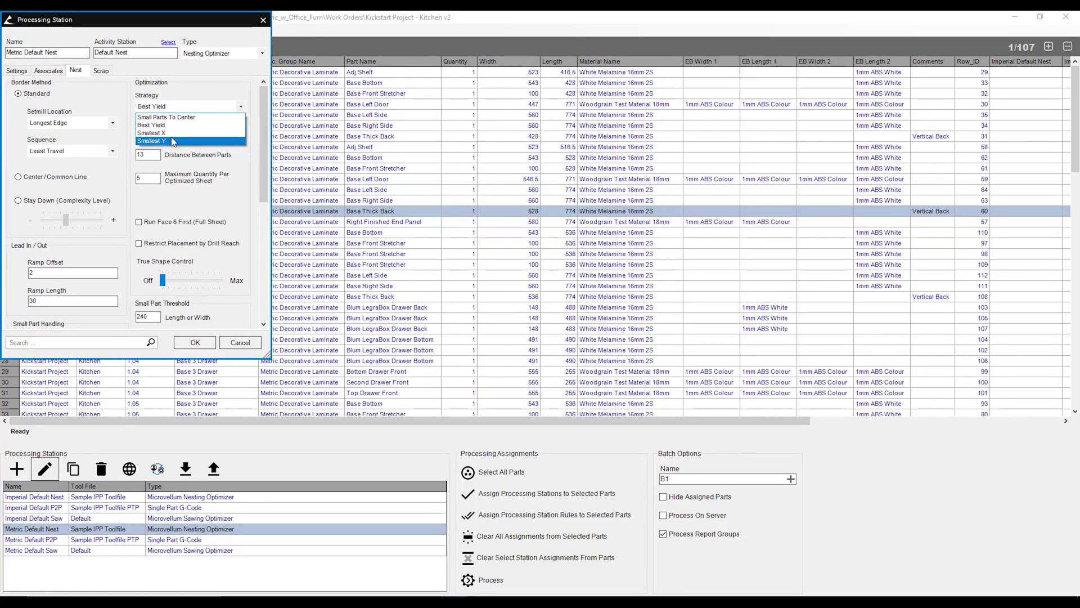
{"action": "left_click", "coordinate": [234, 174]}
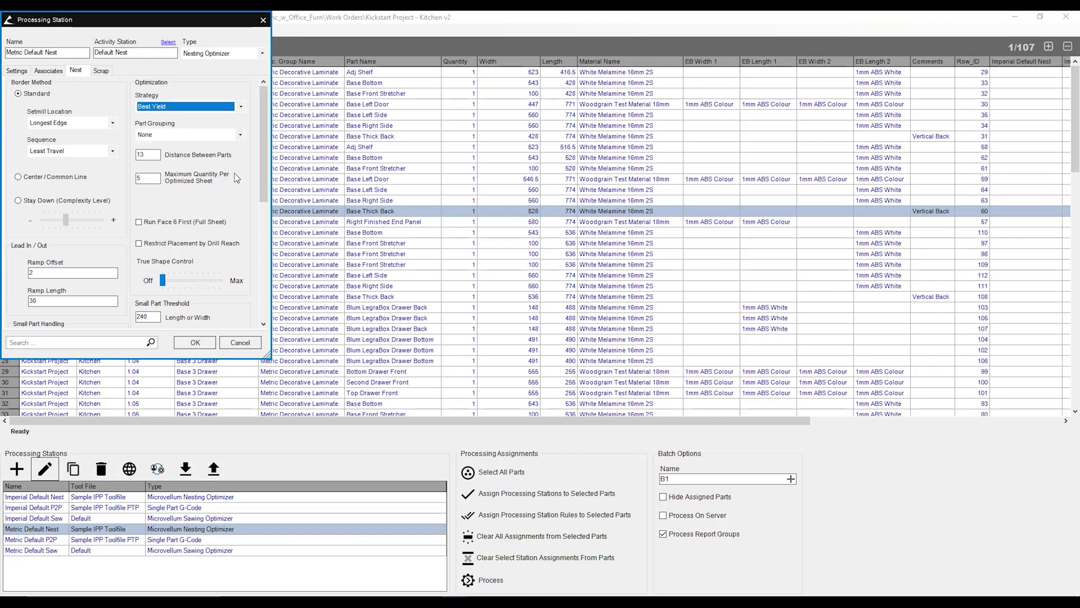
{"action": "left_click", "coordinate": [242, 135]}
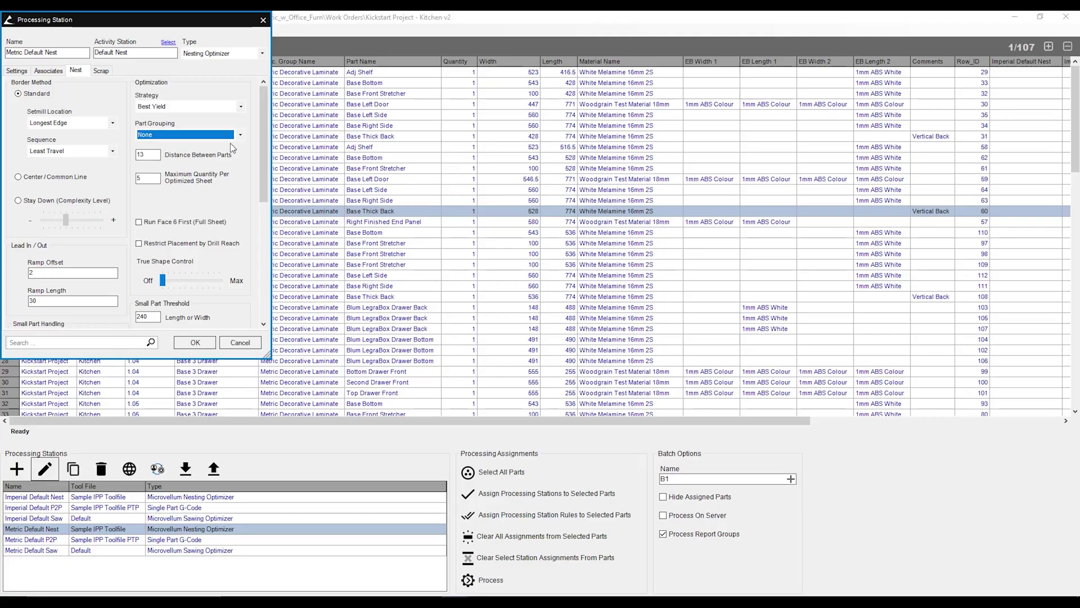
{"action": "left_click_drag", "start_coordinate": [268, 146], "coordinate": [267, 177]}
- Review the remaining Nest options, then view the station's Scrap tab requirements
{"action": "scroll", "coordinate": [267, 177], "scroll_direction": "down", "scroll_amount": 2}
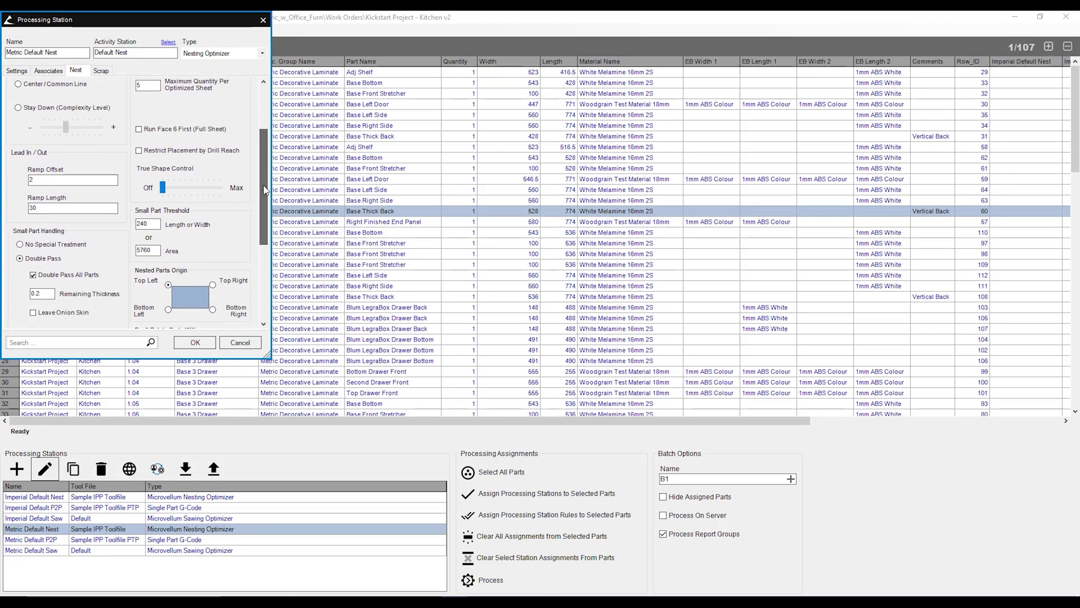
{"action": "left_click_drag", "start_coordinate": [261, 147], "coordinate": [265, 193]}
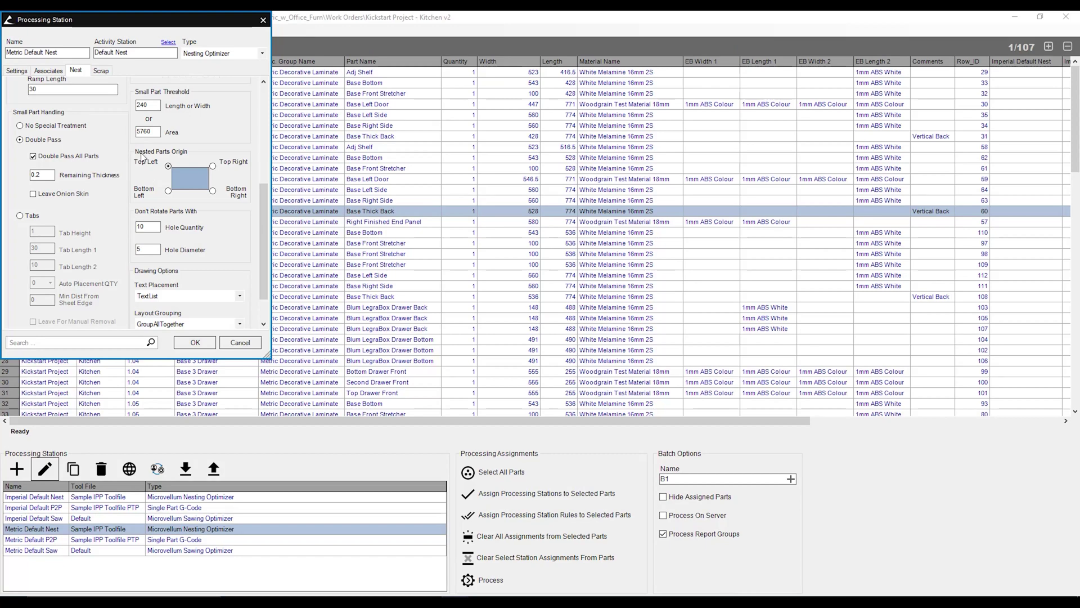
{"action": "left_click", "coordinate": [102, 70]}
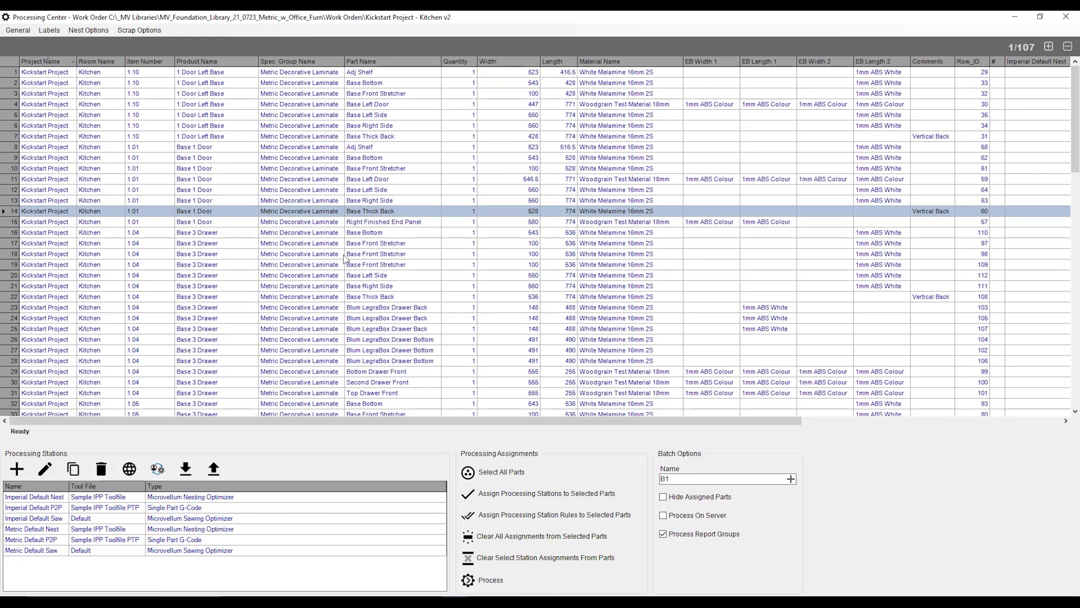
- Select every part in the Kitchen v2 parts list
{"action": "left_click_drag", "start_coordinate": [380, 74], "coordinate": [385, 338]}
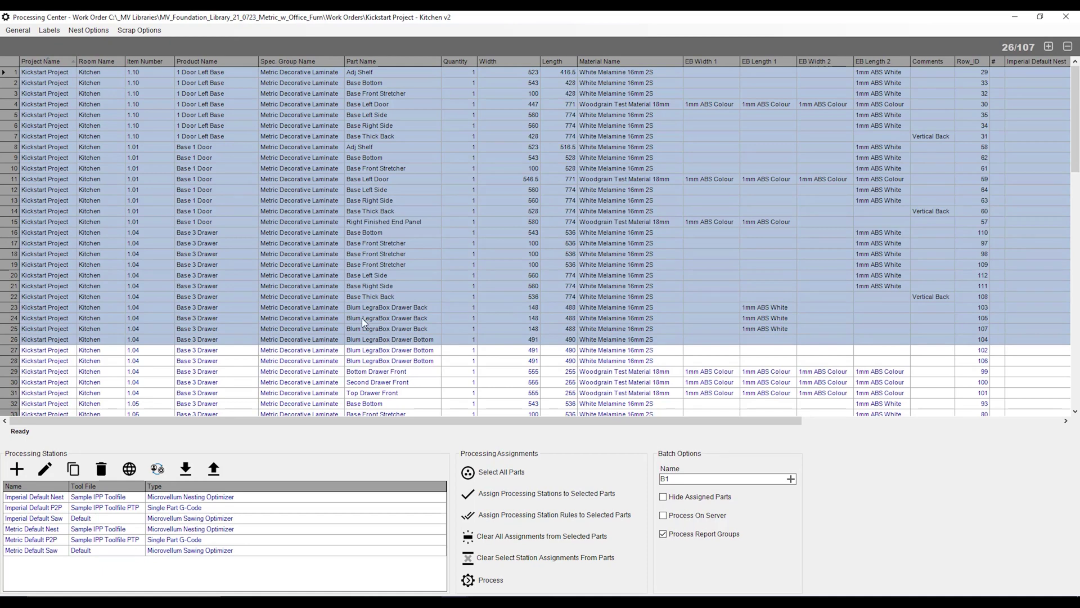
{"action": "left_click", "coordinate": [560, 469]}
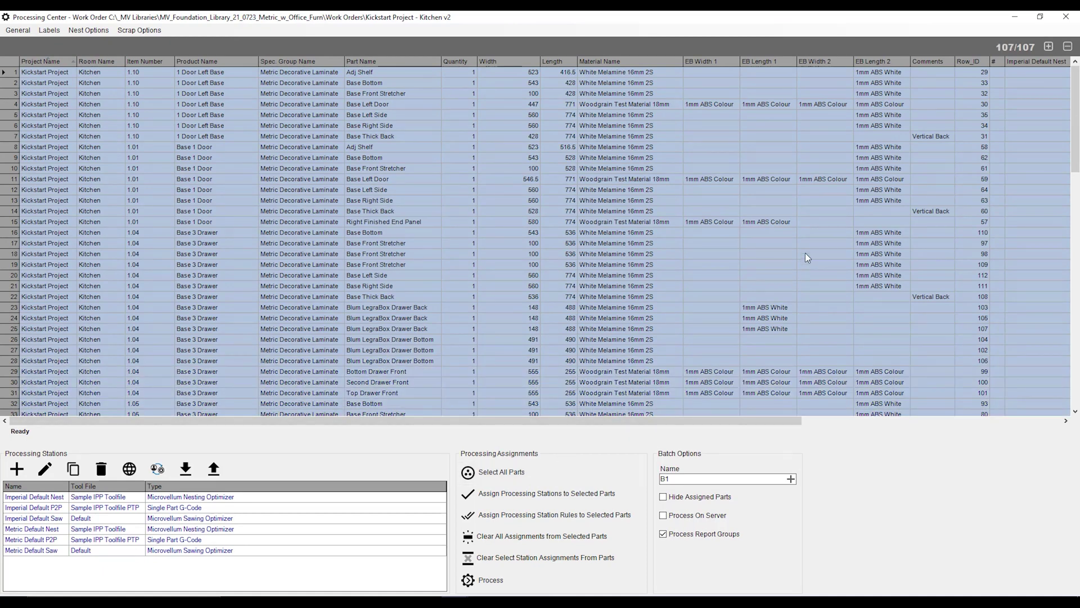
{"action": "left_click_drag", "start_coordinate": [1076, 98], "coordinate": [1076, 223]}
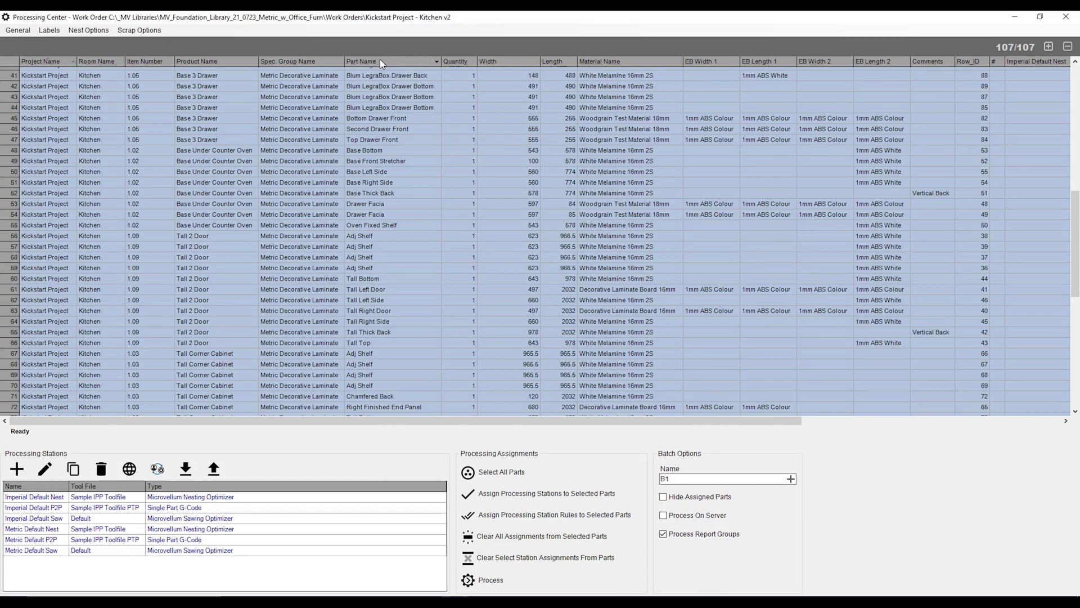
- Filter out parts with width 100, then clear the Width filter again
{"action": "left_click", "coordinate": [534, 62]}
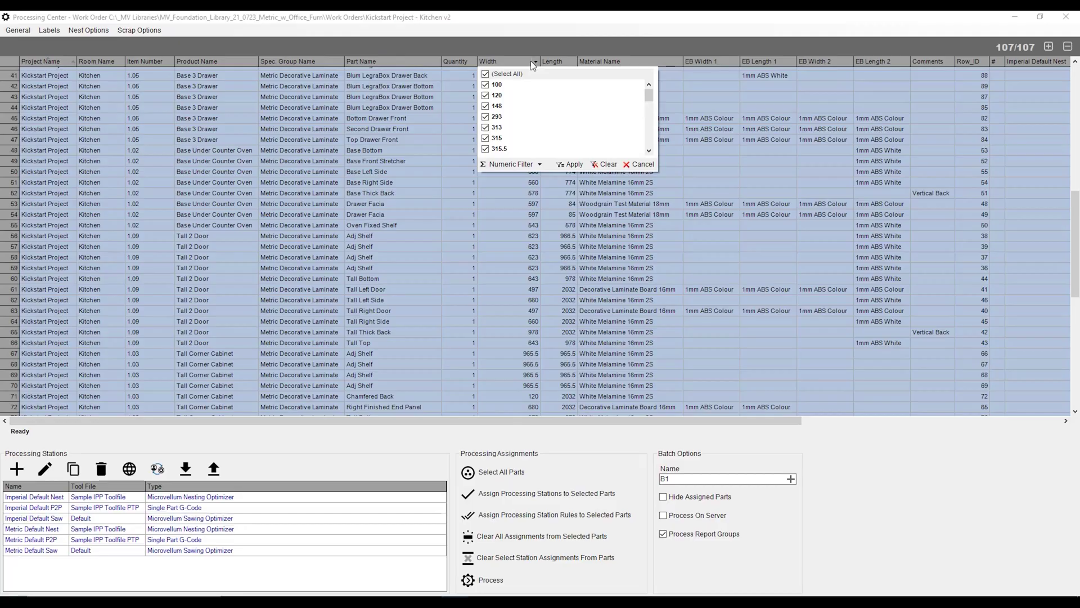
{"action": "left_click", "coordinate": [485, 85]}
{"action": "left_click", "coordinate": [561, 164]}
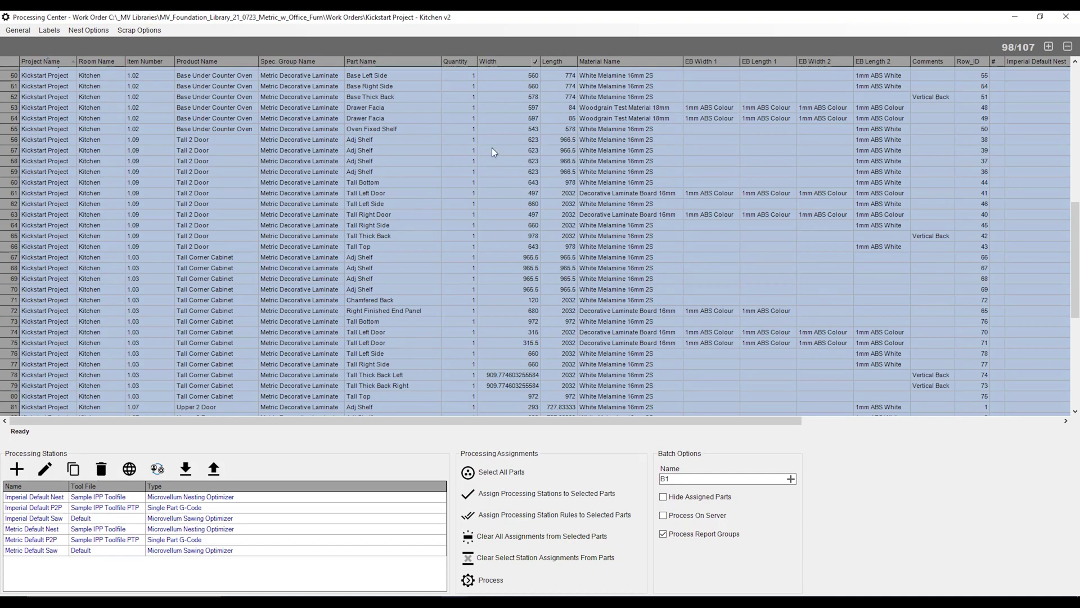
{"action": "left_click", "coordinate": [536, 61]}
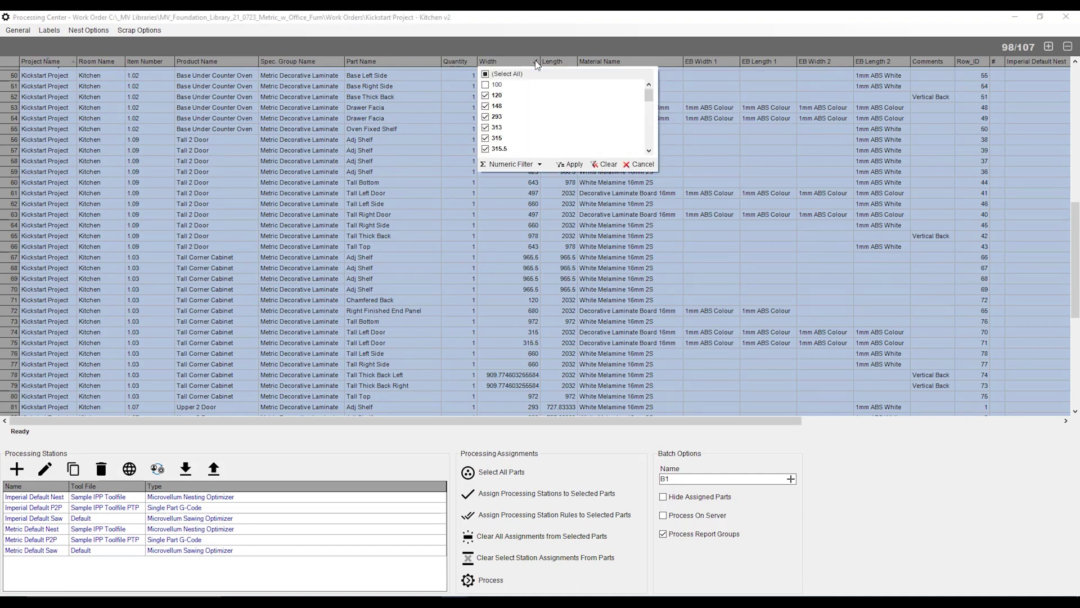
{"action": "left_click", "coordinate": [609, 166]}
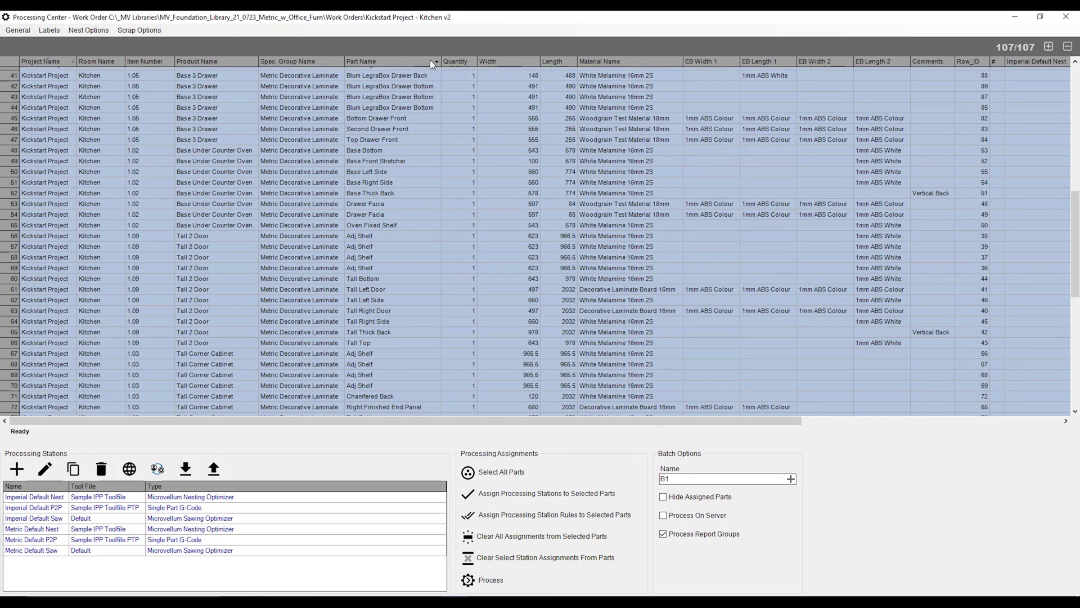
- Check the Part Name filter and close it without changes
{"action": "left_click", "coordinate": [438, 62]}
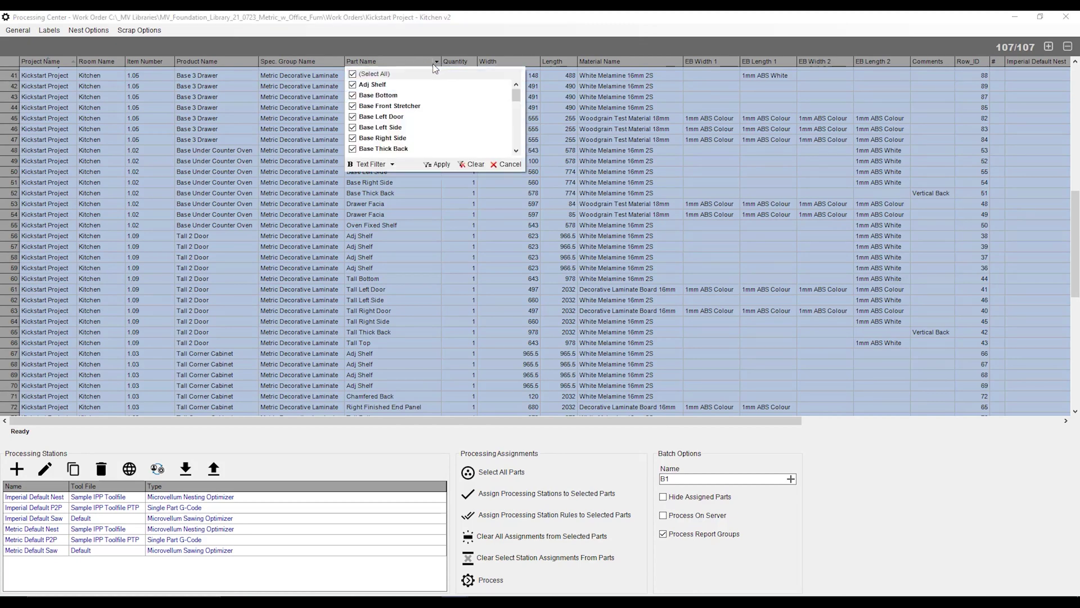
{"action": "left_click_drag", "start_coordinate": [518, 100], "coordinate": [518, 135]}
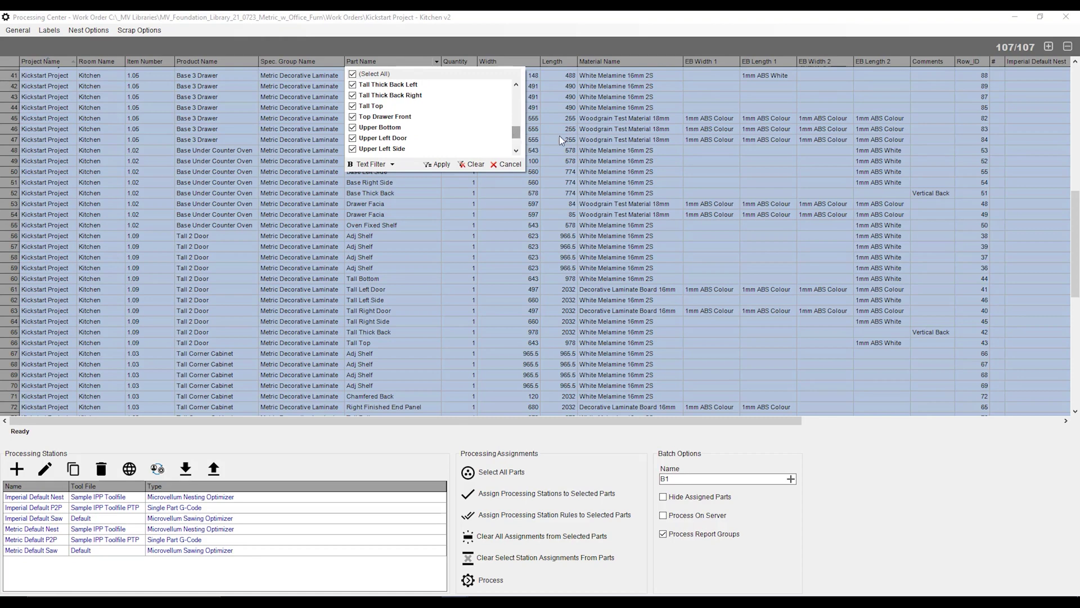
{"action": "left_click", "coordinate": [590, 141]}
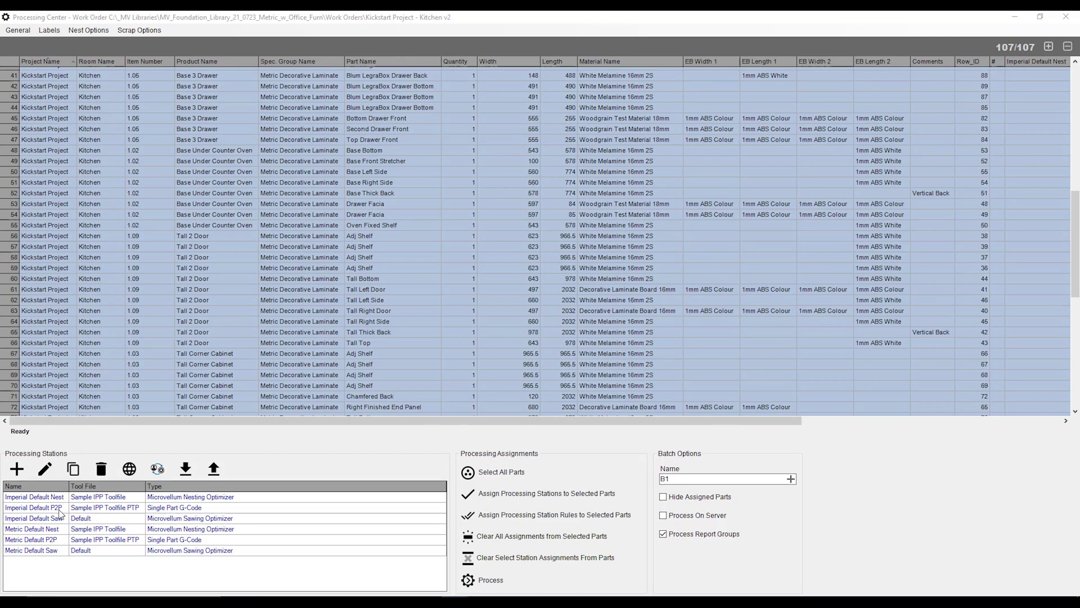
- Assign Metric Default Nest to all 107 selected parts and check the X marks
{"action": "left_click", "coordinate": [59, 530]}
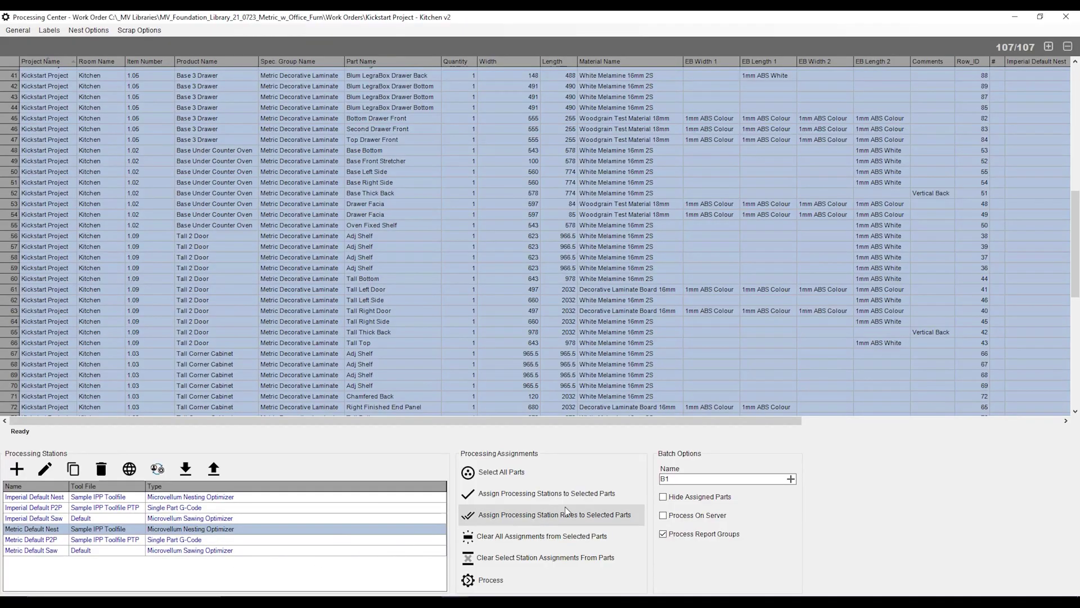
{"action": "left_click", "coordinate": [623, 494]}
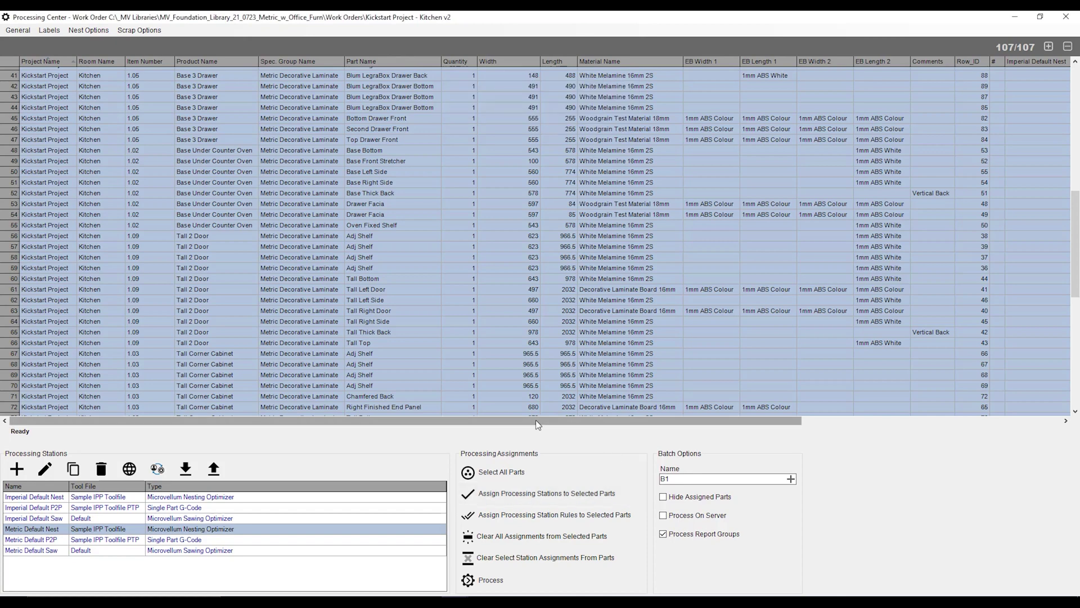
{"action": "left_click_drag", "start_coordinate": [536, 420], "coordinate": [857, 434]}
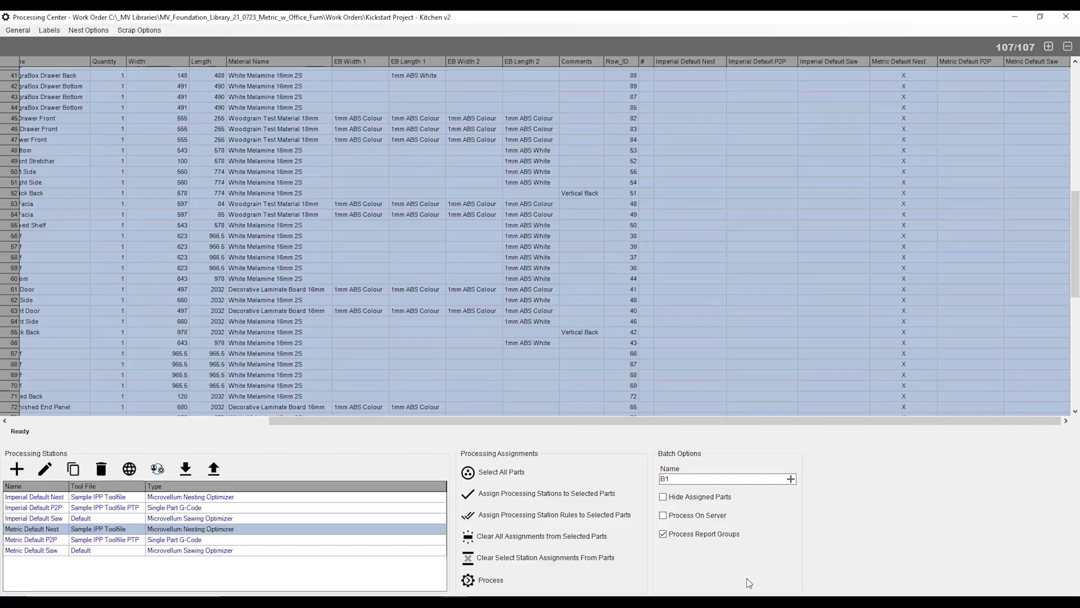
- Clear the Oven Fixed Shelf's station assignment, confirming Yes, then reassign Metric Default Nest
{"action": "left_click_drag", "start_coordinate": [554, 419], "coordinate": [467, 420]}
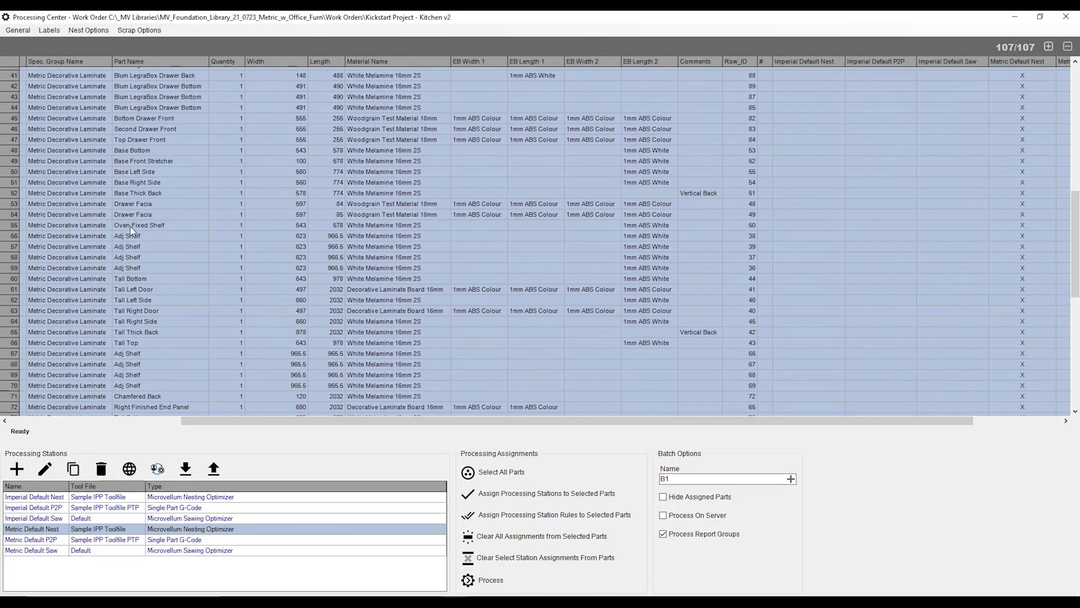
{"action": "left_click", "coordinate": [163, 225]}
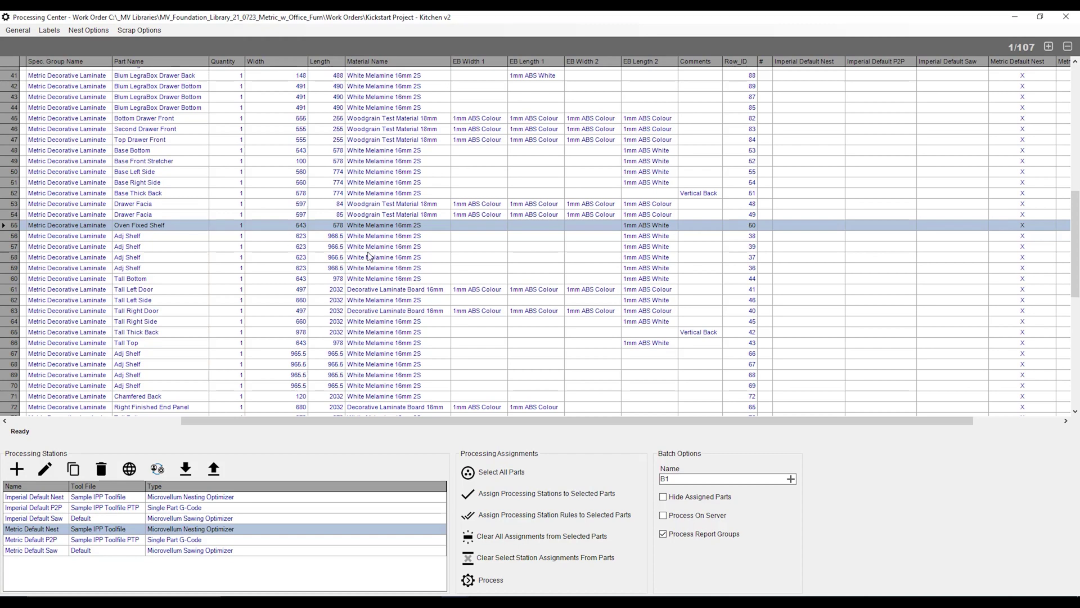
{"action": "left_click", "coordinate": [616, 541]}
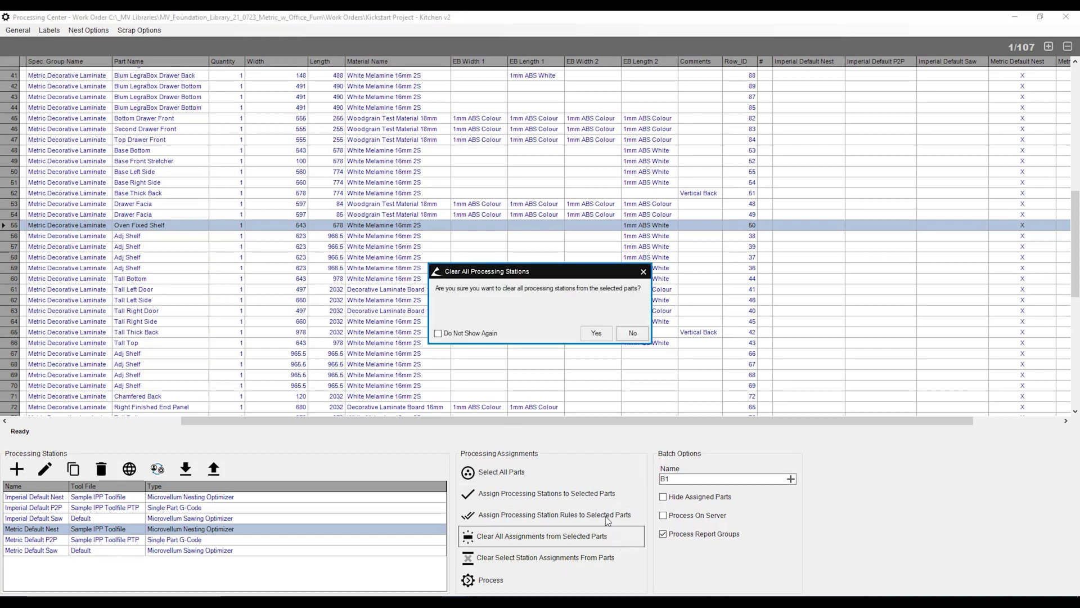
{"action": "left_click", "coordinate": [596, 333]}
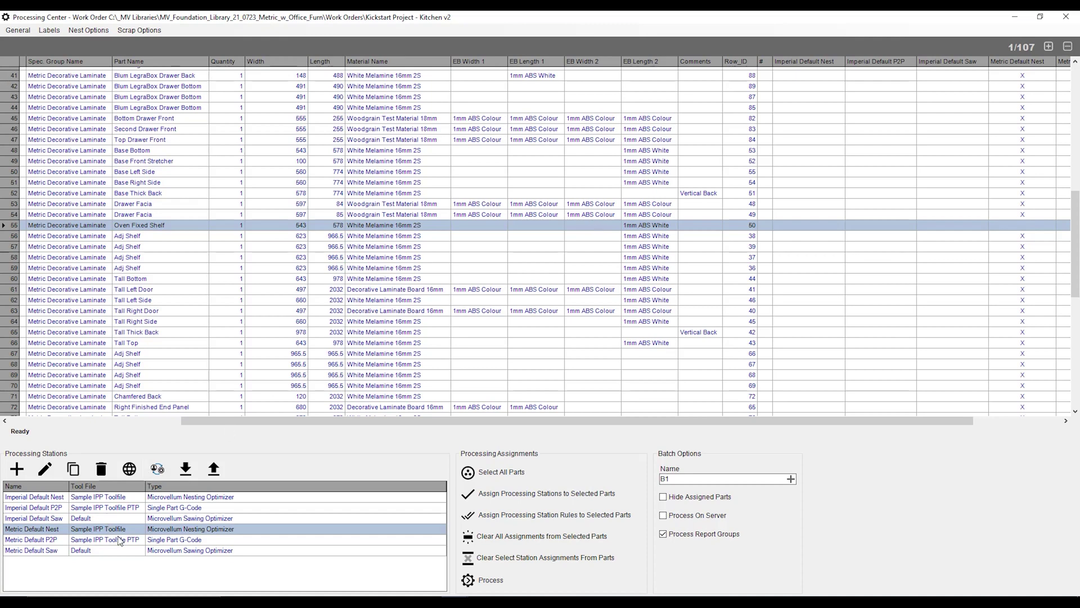
{"action": "left_click", "coordinate": [624, 492]}
- Rename the batch from B1 to 'Kick' and process it
{"action": "key", "text": "BackSpace"}
{"action": "key", "text": "BackSpace"}
{"action": "type", "text": "Kick"}
{"action": "left_click", "coordinate": [507, 578]}
- Browse the work order folder down to Kick > Metric Default Nest > Decorative Laminate Board 16mm
{"action": "left_click", "coordinate": [28, 33]}
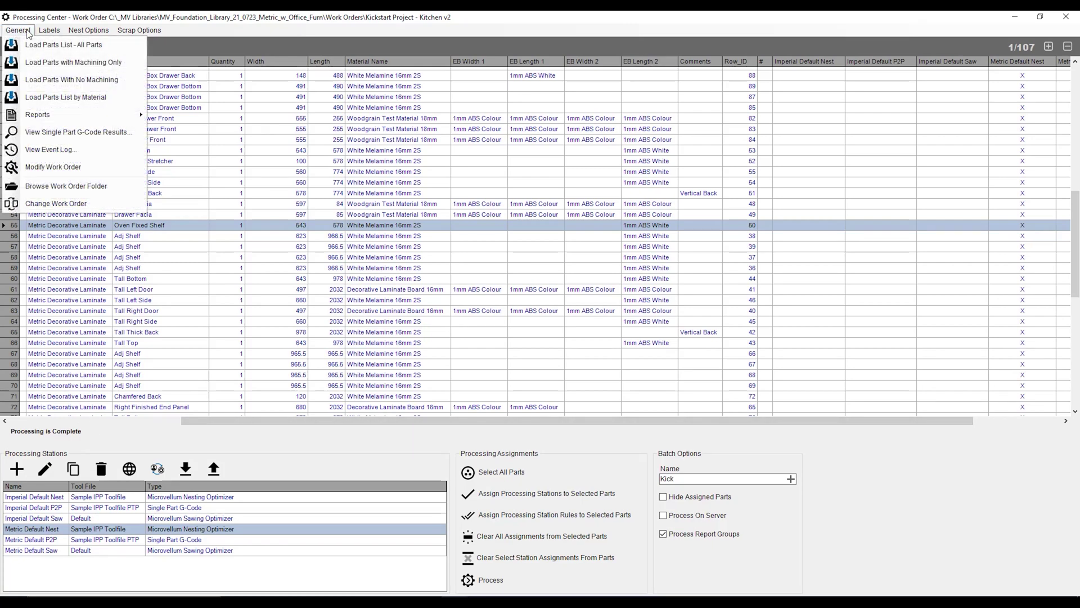
{"action": "left_click", "coordinate": [124, 189]}
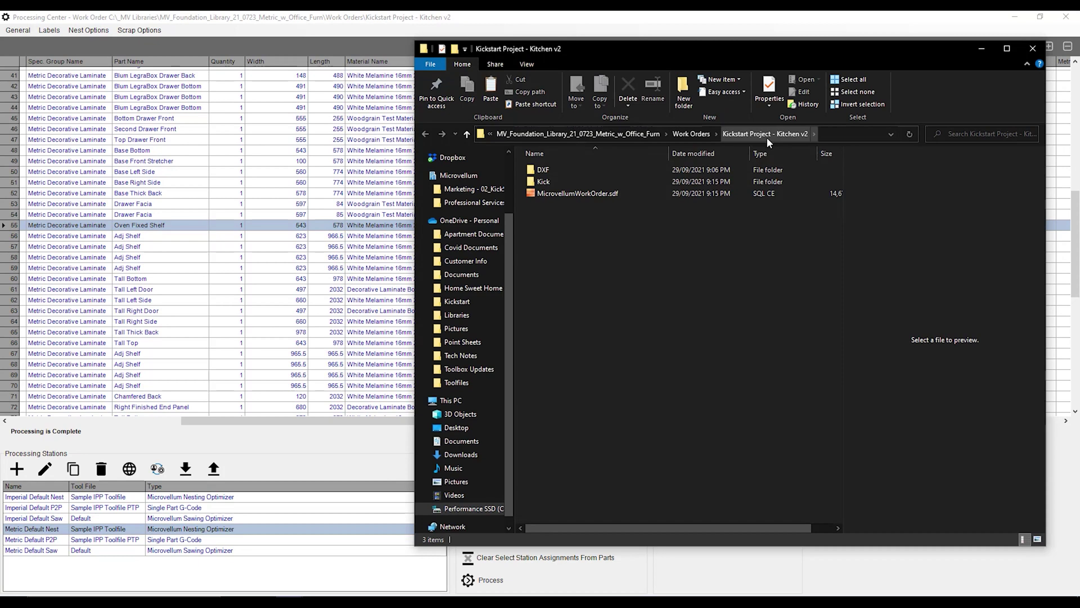
{"action": "double_click", "coordinate": [572, 182]}
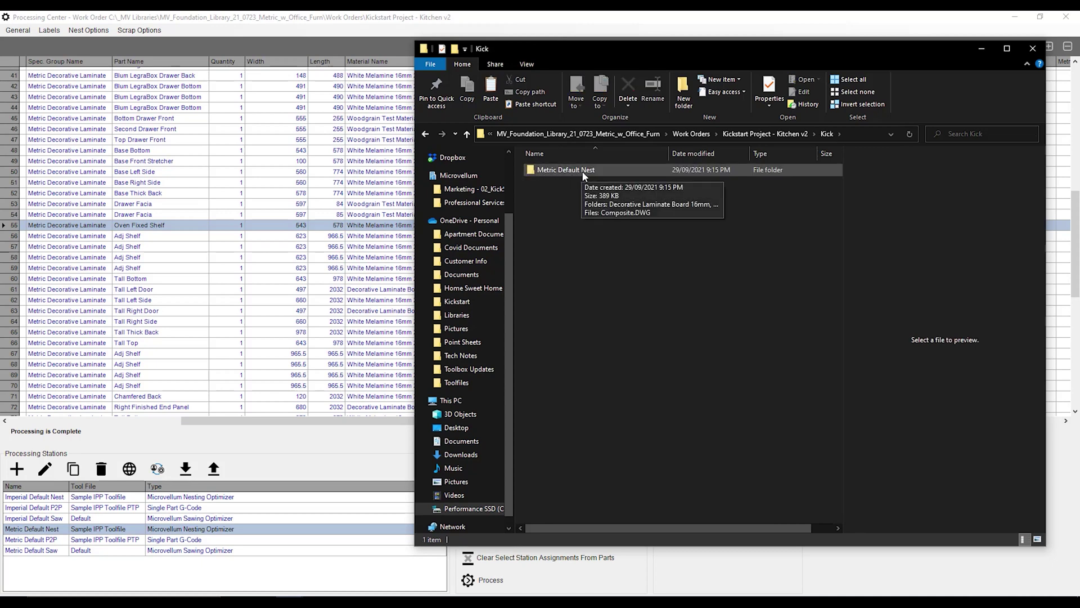
{"action": "double_click", "coordinate": [583, 172]}
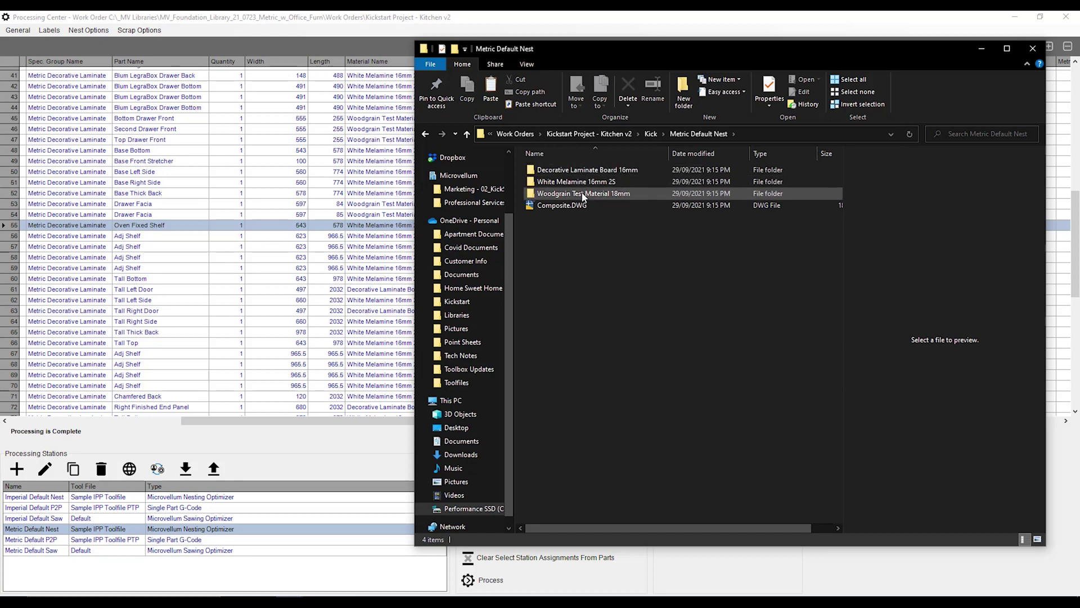
{"action": "double_click", "coordinate": [580, 169]}
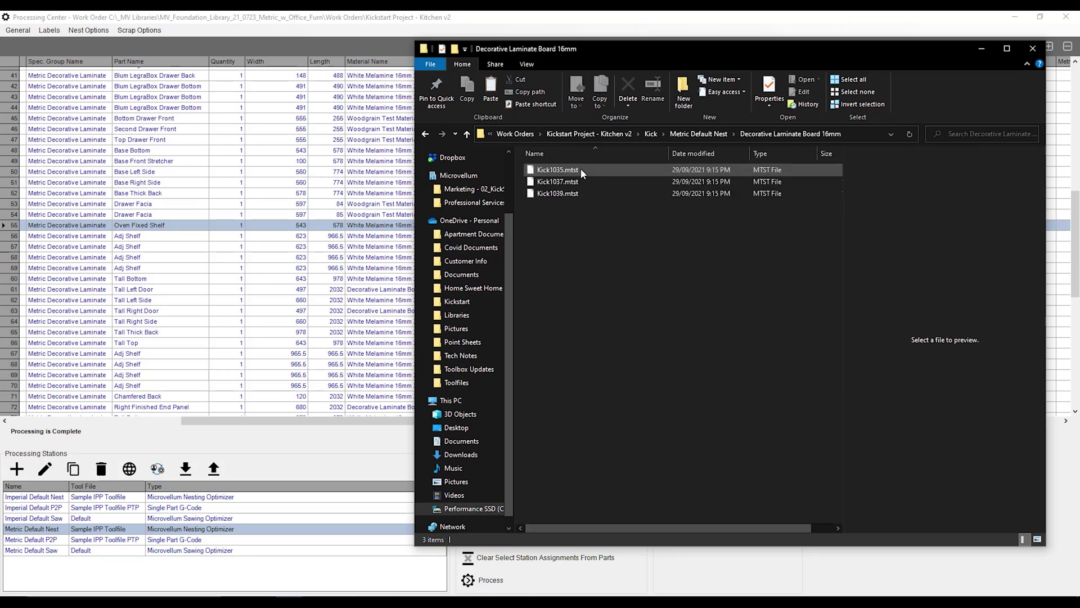